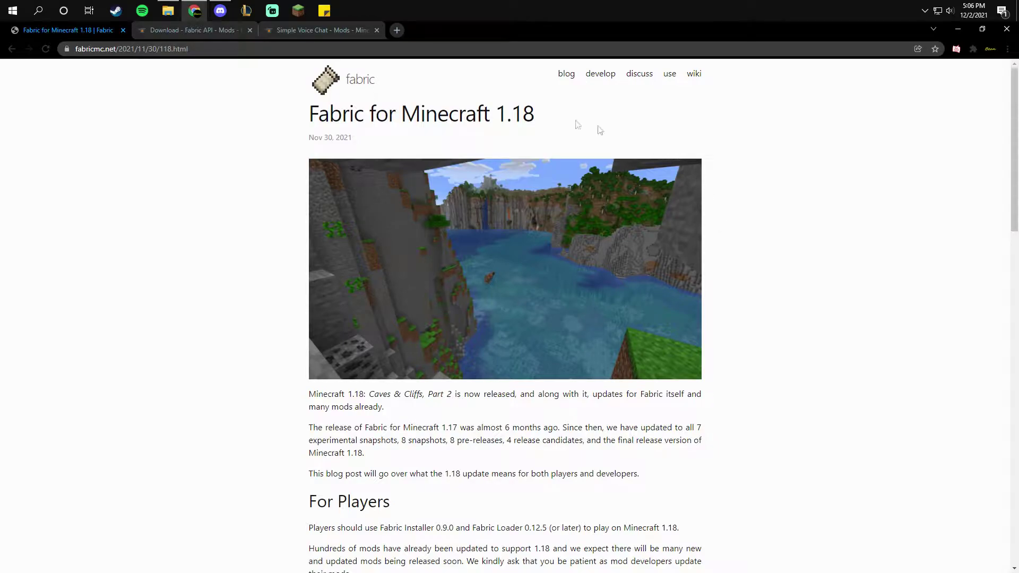
- Switch browser tabs to the Simple Voice Chat mod page on CurseForge
key("ctrl+Tab")
key("ctrl+Tab")
key("ctrl+Tab")
key("ctrl+Tab")
key("ctrl+Tab")
key("ctrl+Tab")
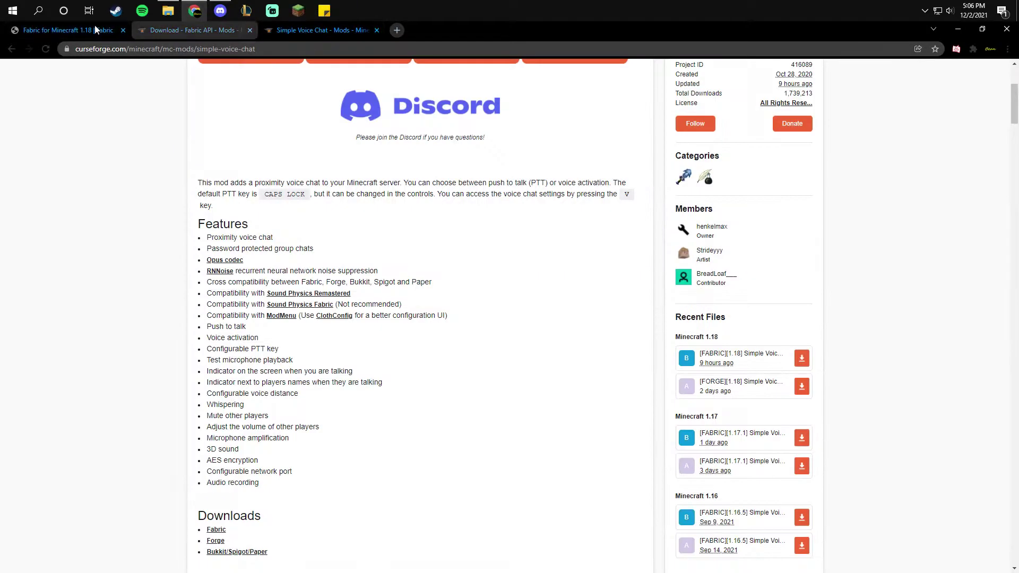
- Download the universal JAR Fabric installer from the installation page, keep it, and run it
left_click(672, 79)
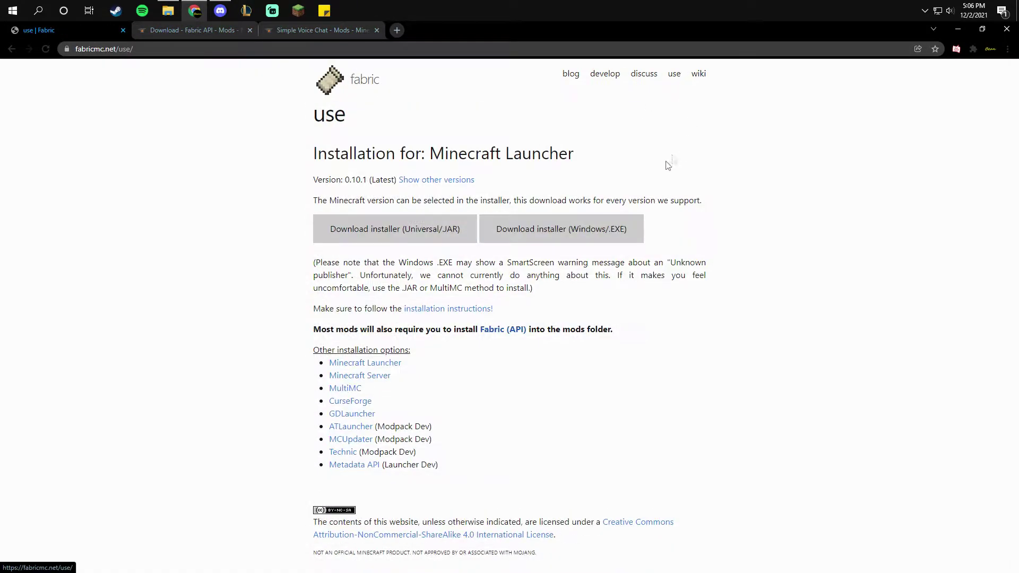
left_click(418, 239)
left_click(205, 561)
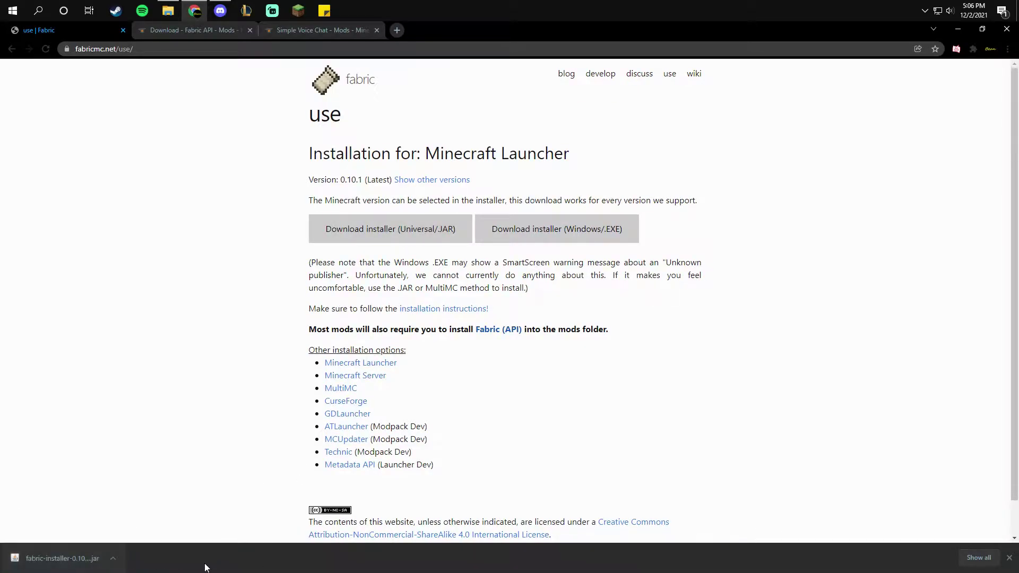
left_click(210, 31)
left_click(93, 37)
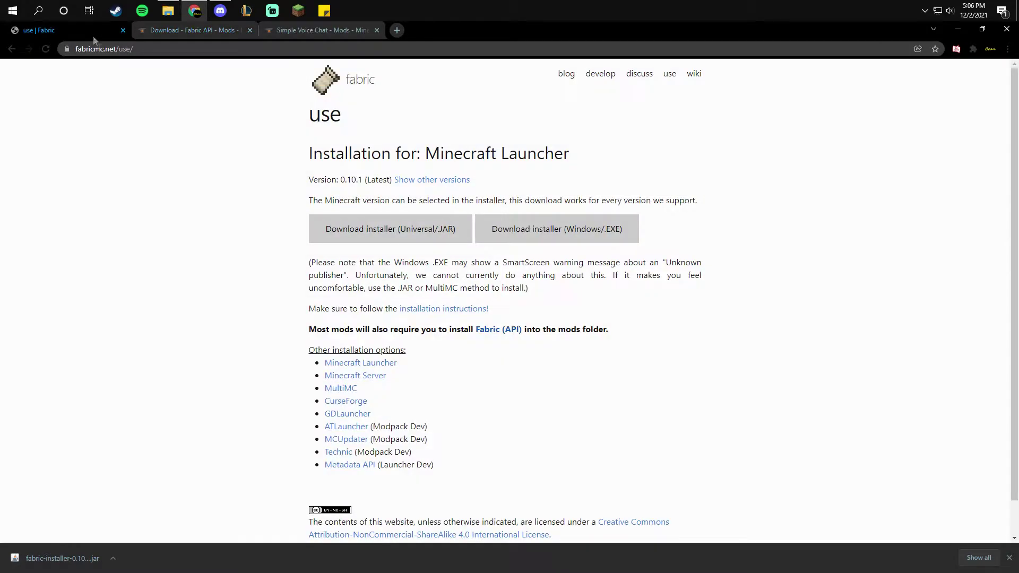
left_click(75, 559)
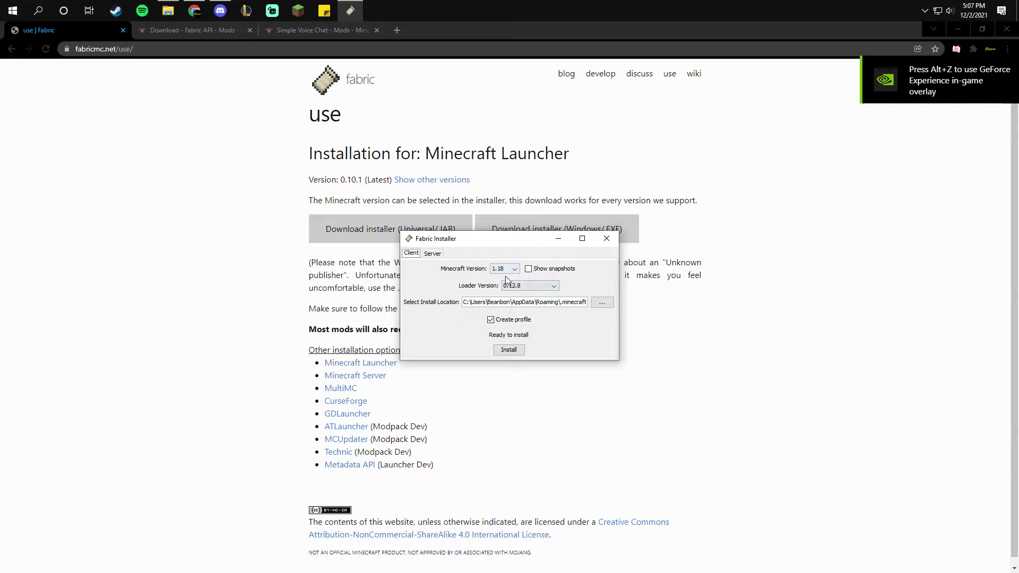
- Install Fabric Loader 0.12.8 for Minecraft 1.18 despite the open launcher, then close the installer
left_click(513, 352)
left_click(489, 320)
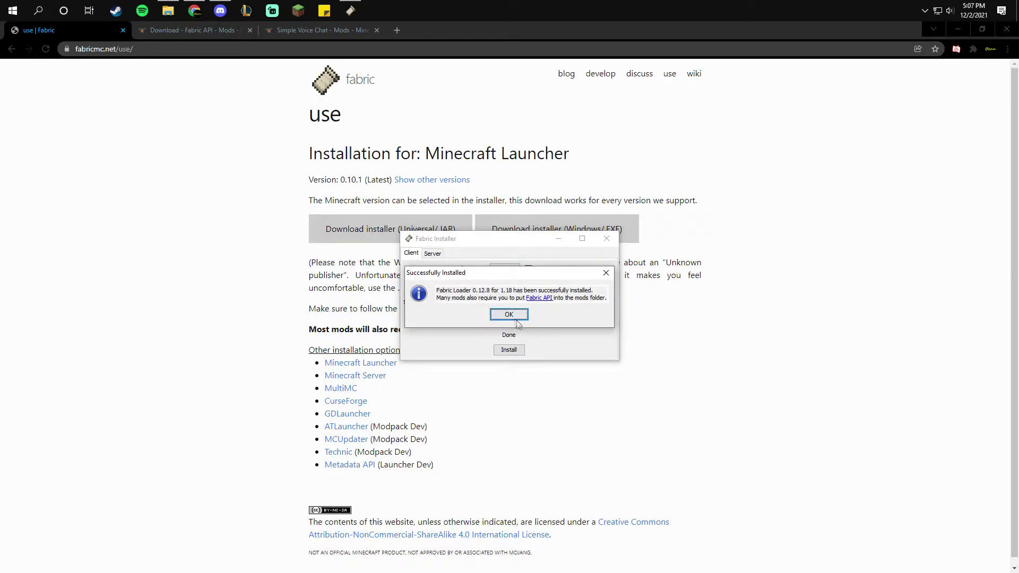
left_click(508, 315)
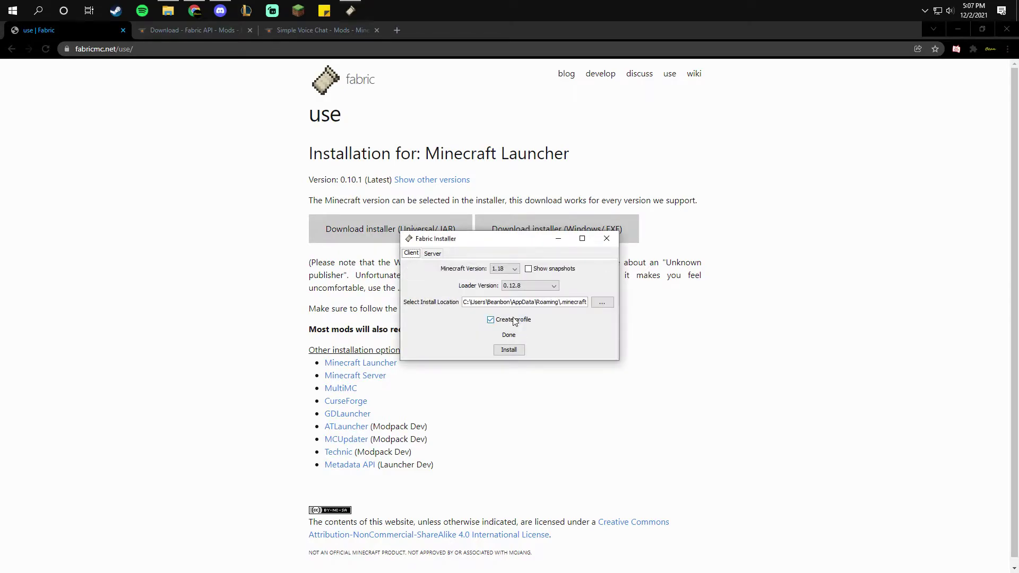
left_click(607, 239)
- Download and keep the [1.18] Fabric API 0.43.1+1.18 jar, then go to Simple Voice Chat
left_click(191, 31)
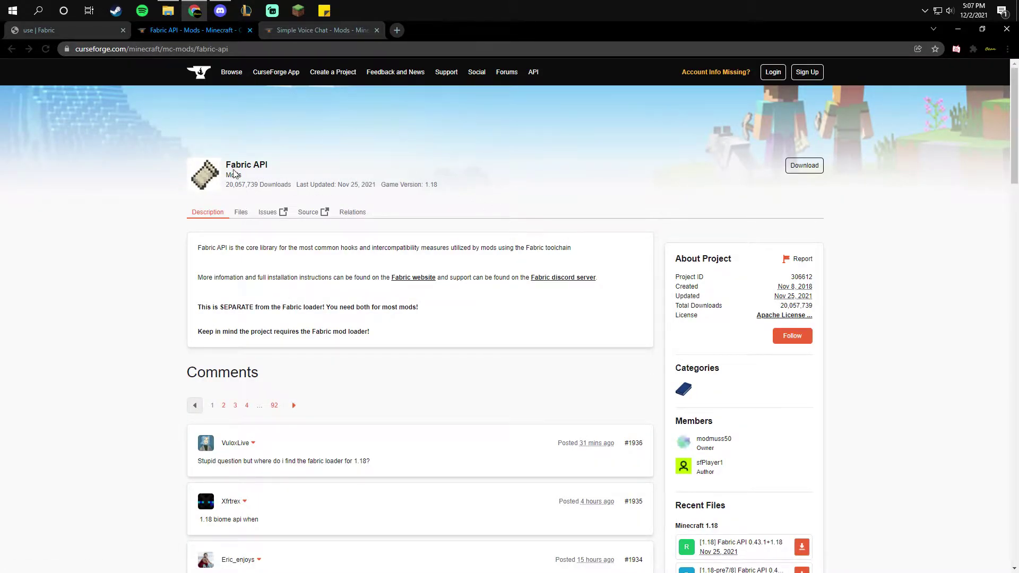
scroll(640, 352, "down", 3)
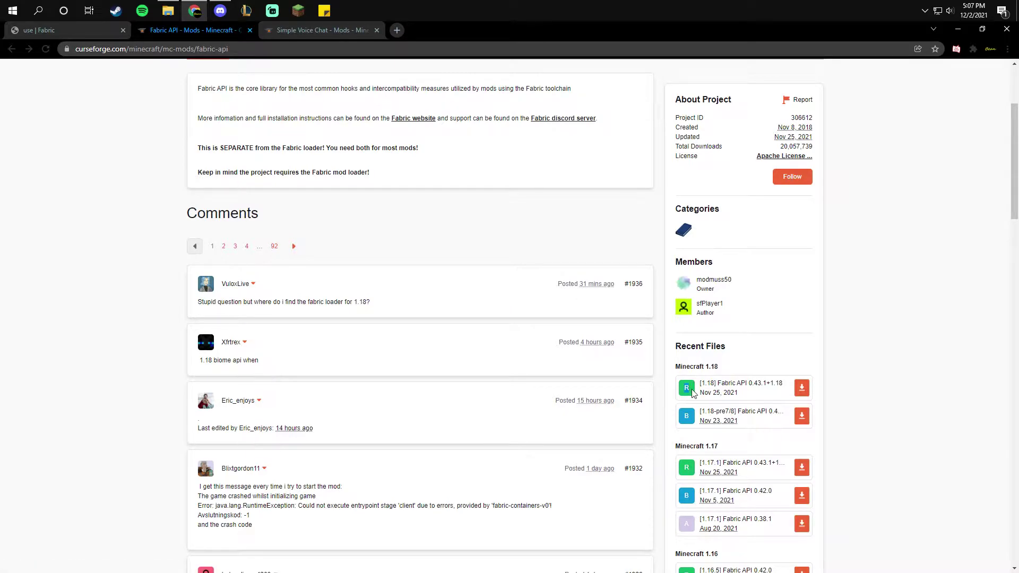
scroll(733, 377, "up", 3)
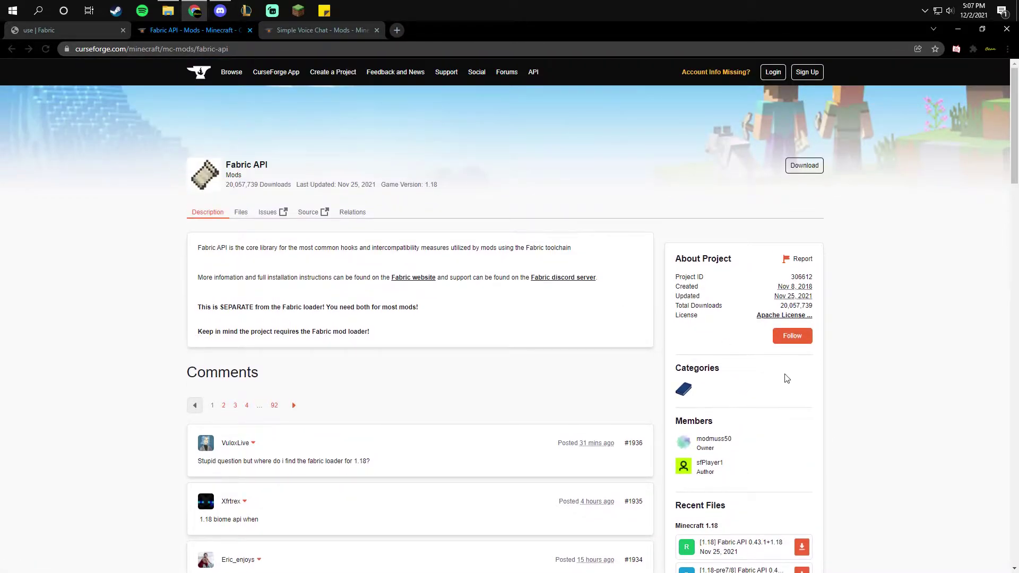
scroll(787, 378, "down", 3)
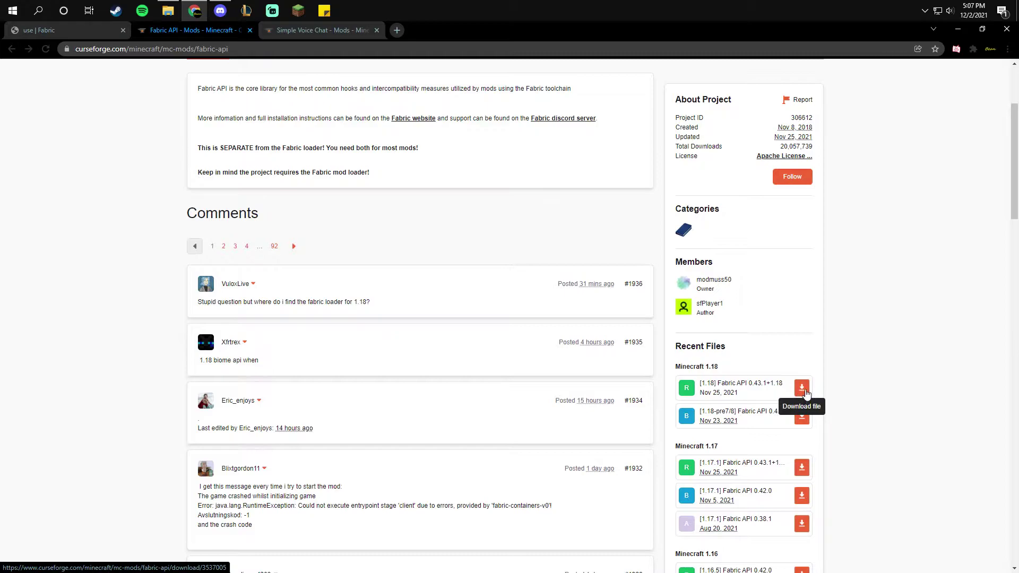
left_click(806, 392)
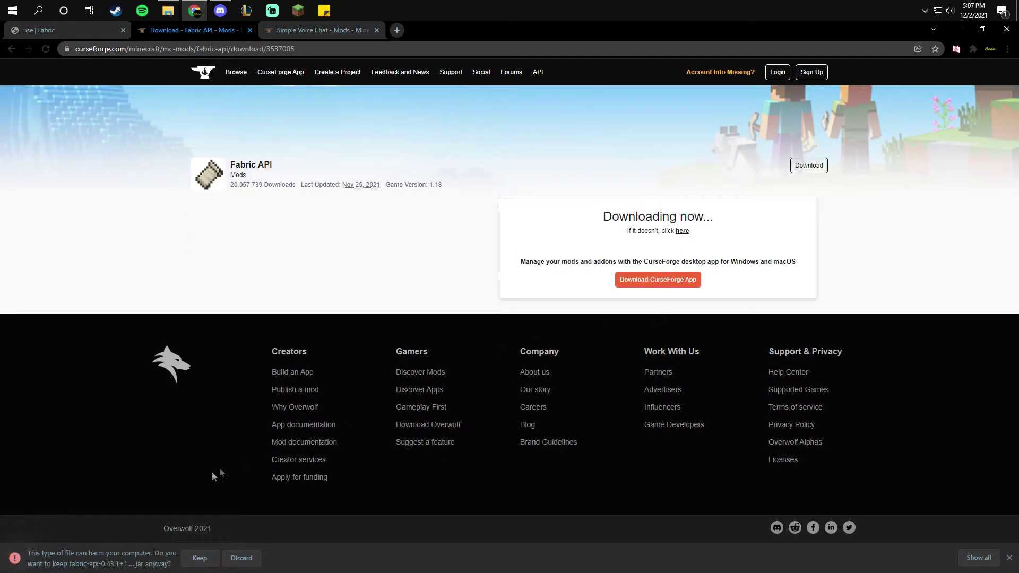
left_click(197, 559)
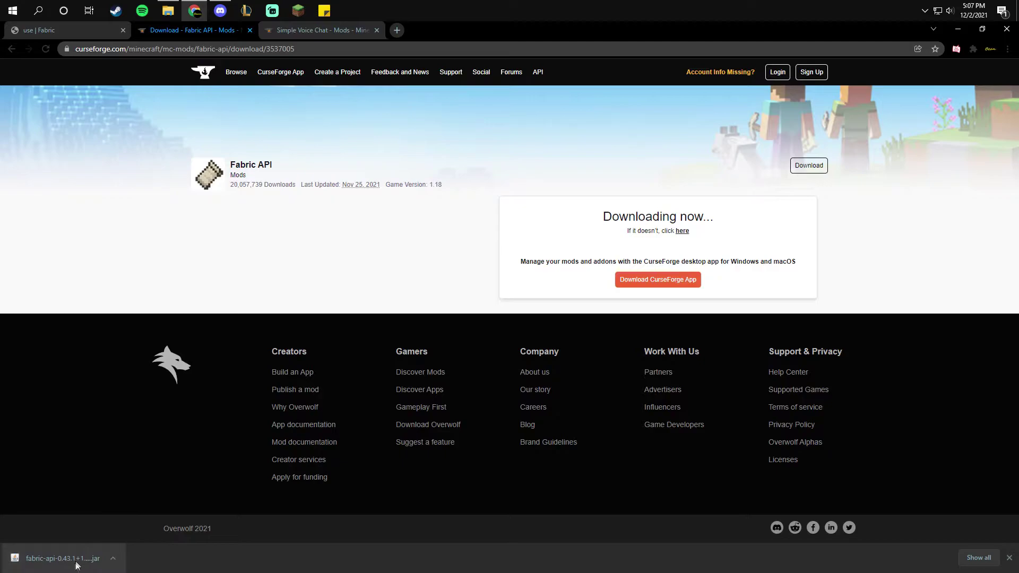
left_click(306, 33)
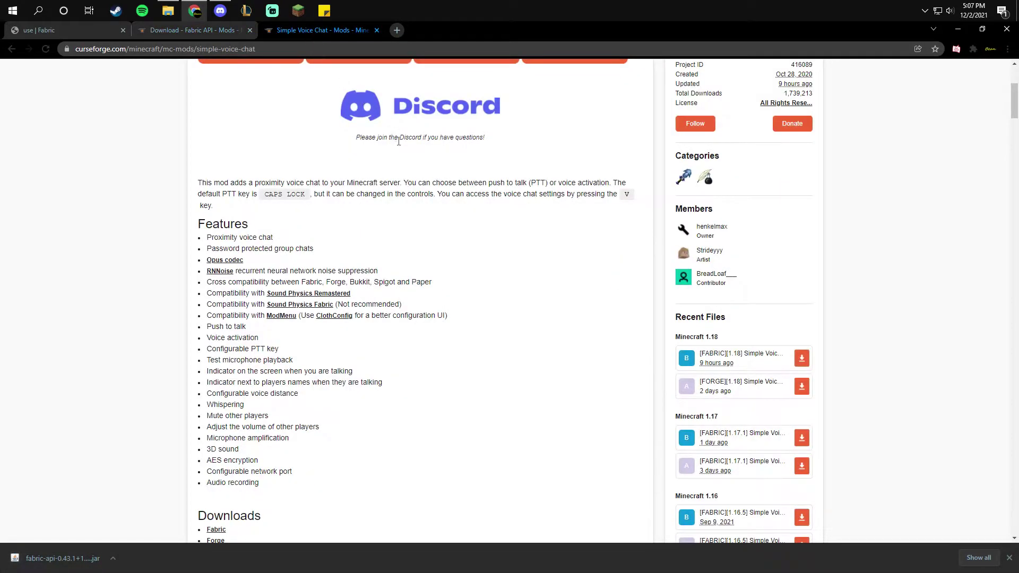
- Find the [FABRIC][1.18] Simple Voice Chat 1.18-2.1.17 file and download it
scroll(414, 181, "up", 4)
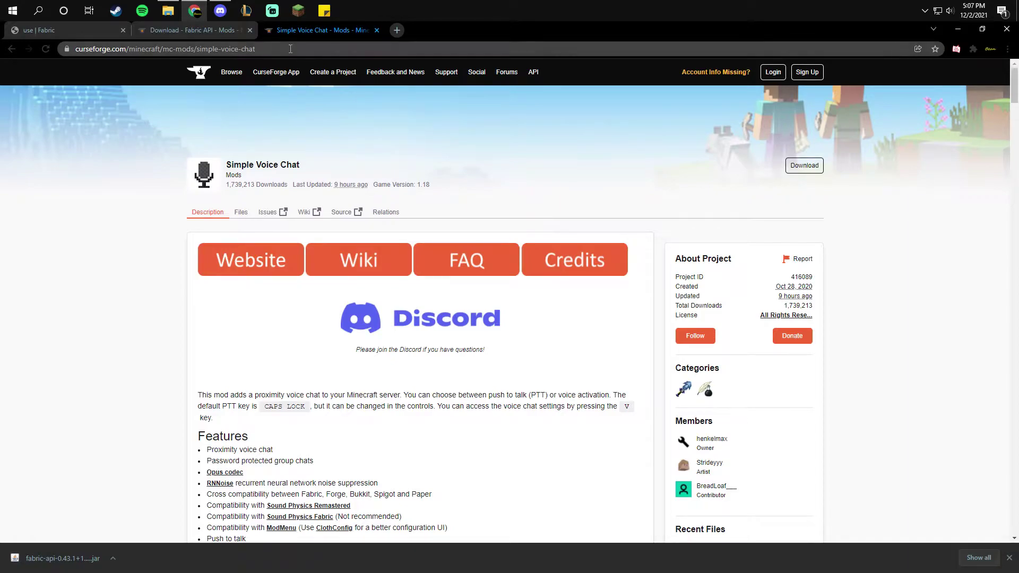
scroll(514, 233, "down", 3)
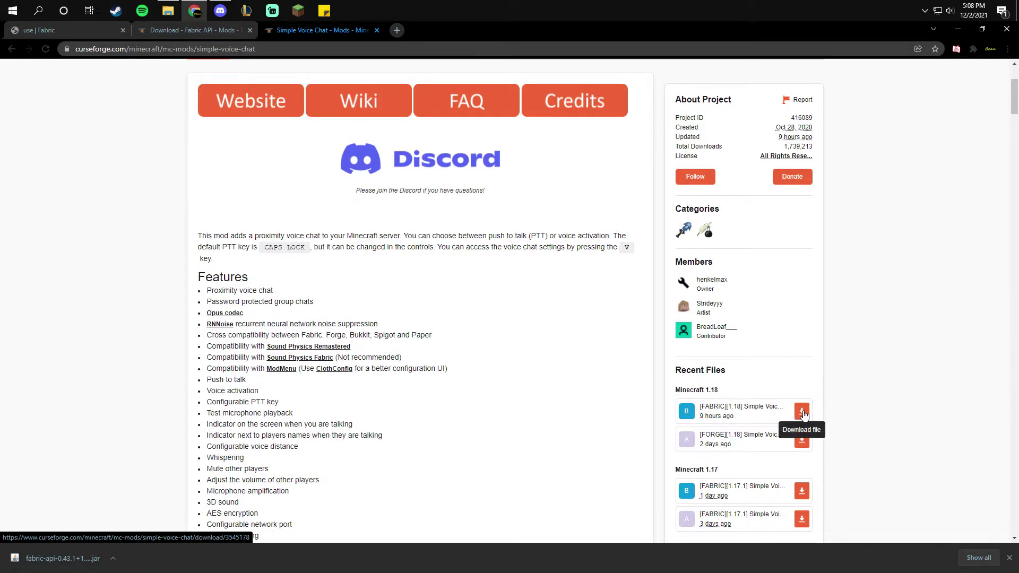
scroll(751, 360, "down", 1)
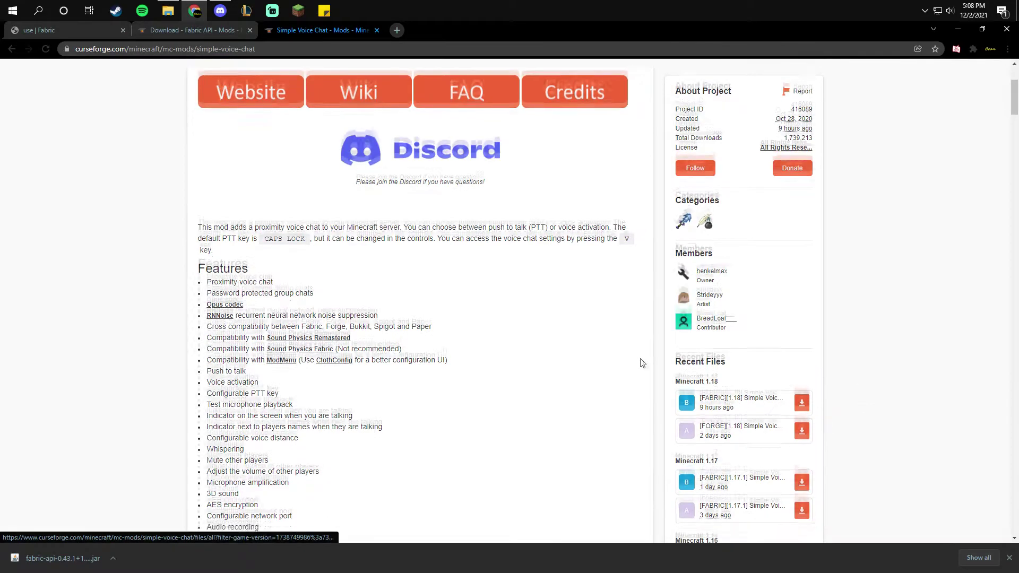
scroll(647, 337, "down", 2)
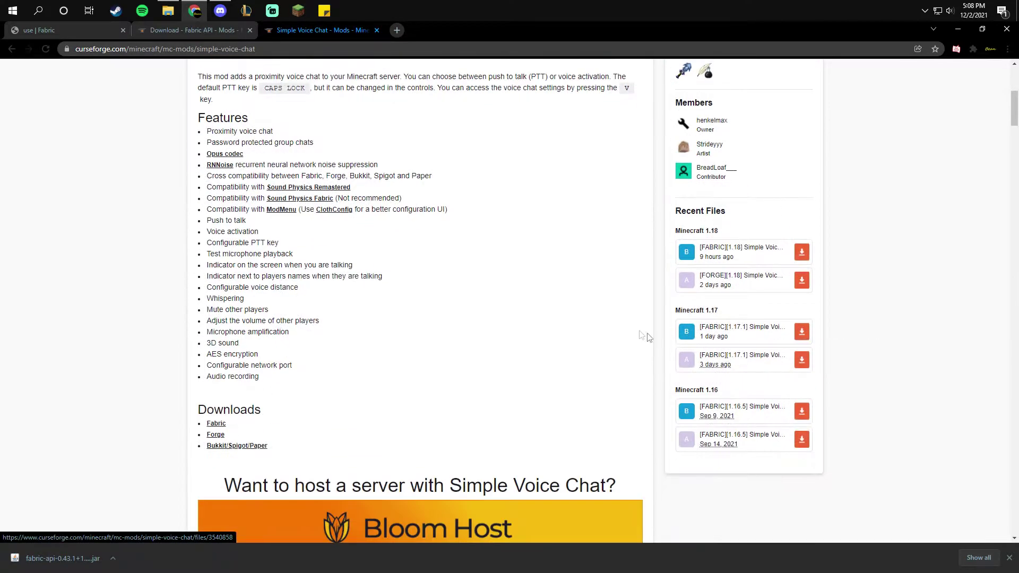
scroll(560, 314, "up", 2)
scroll(560, 314, "down", 2)
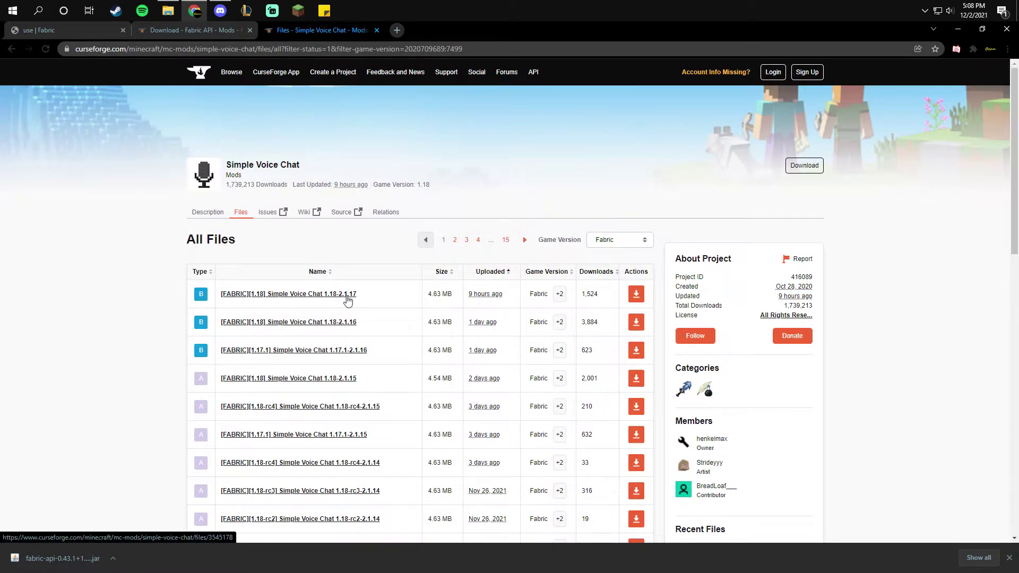
left_click(636, 293)
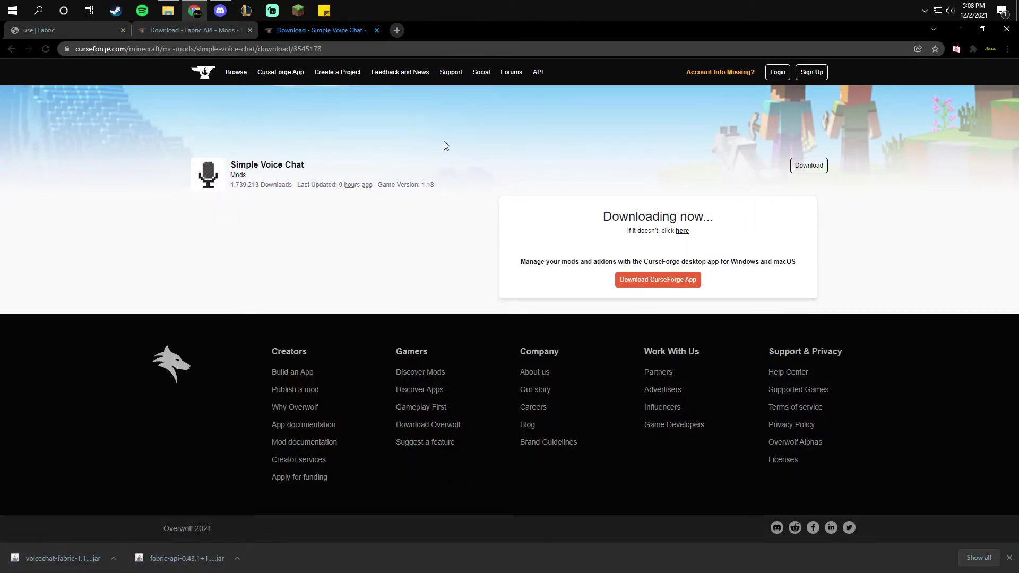
- Shrink the browser, open %appdata% from the Start menu, and maximize the Roaming folder window
left_click_drag(442, 29, 790, 49)
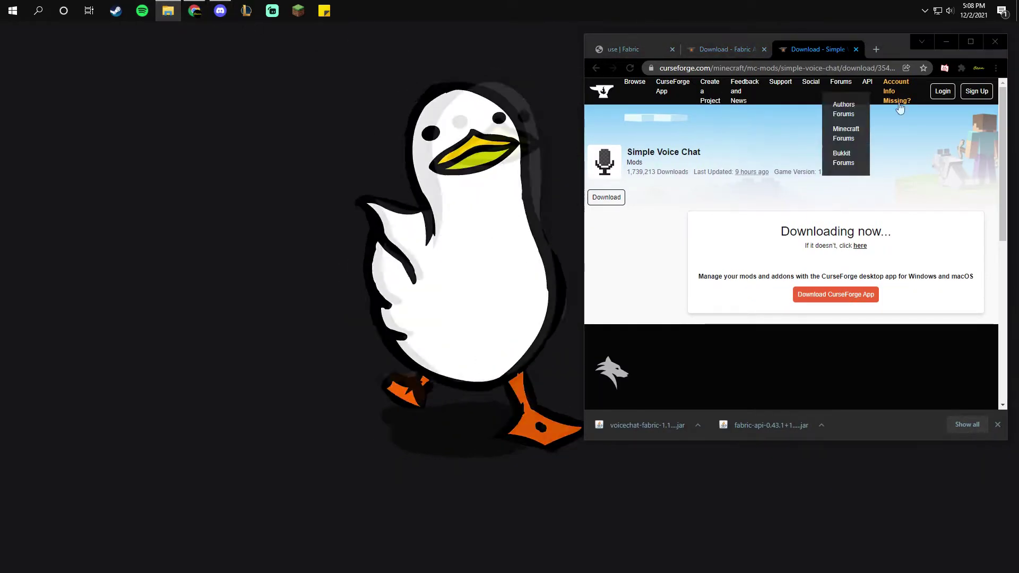
left_click(13, 11)
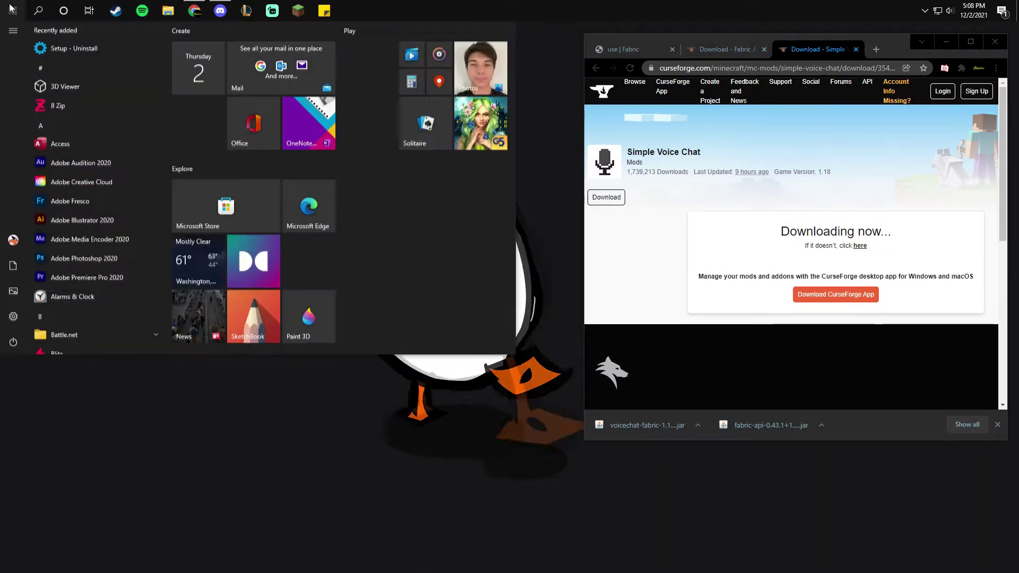
type("%")
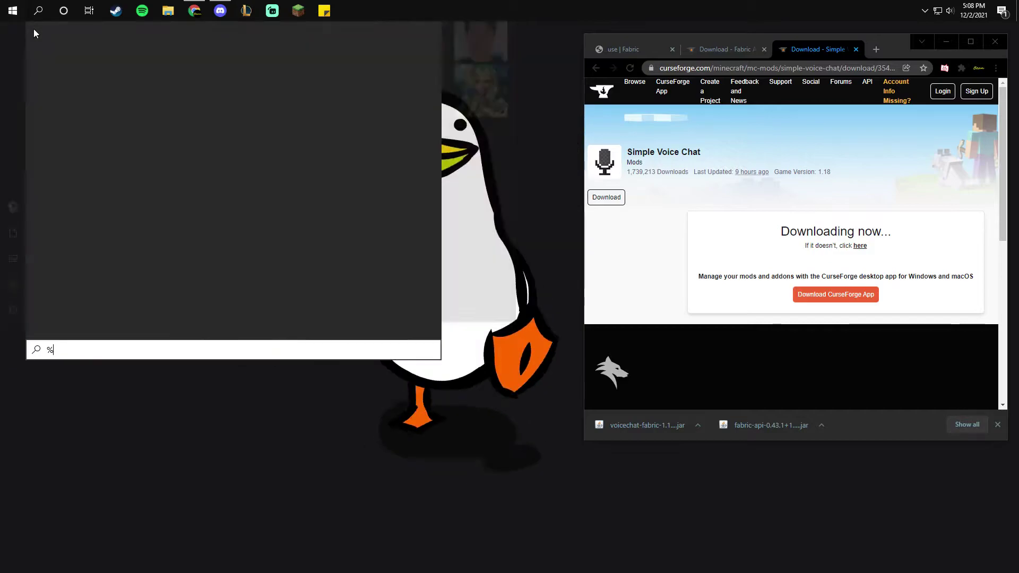
type("appdata%")
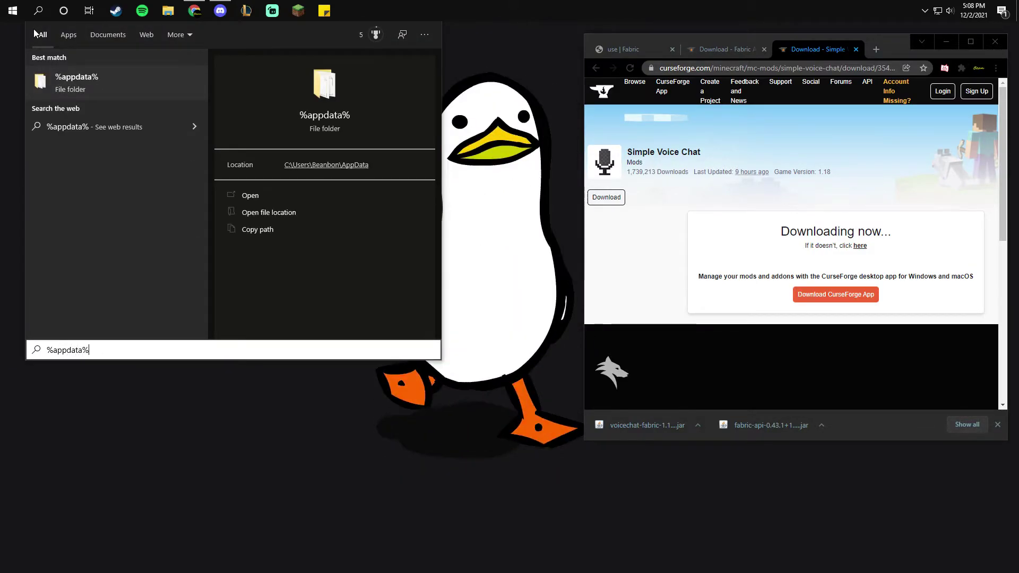
key("Return")
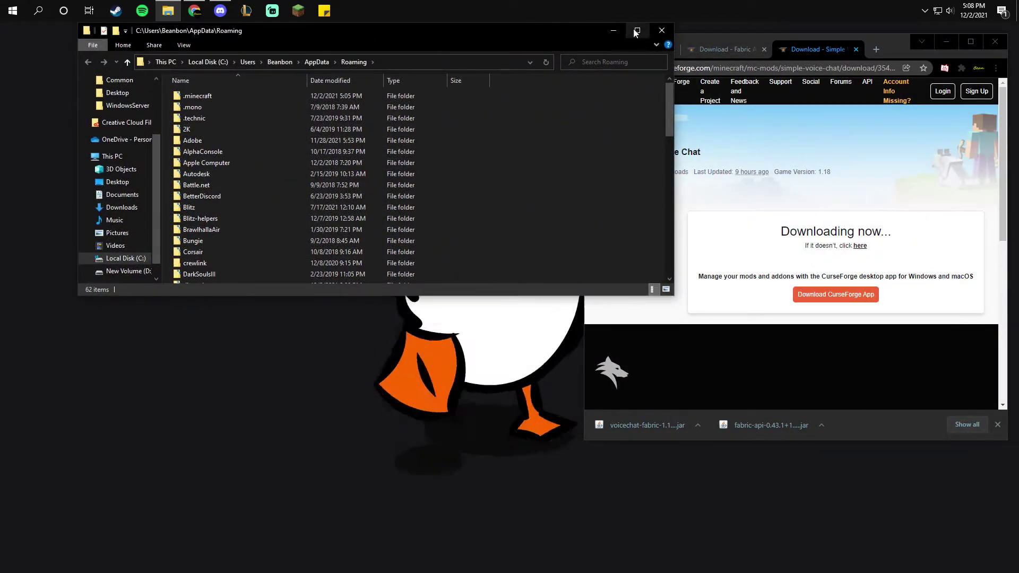
left_click(632, 24)
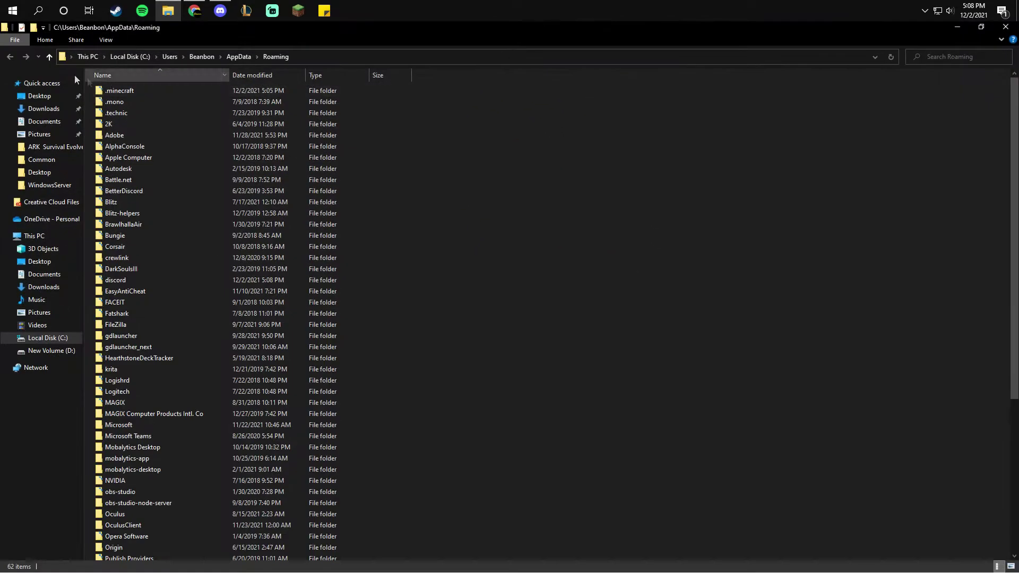
- Create a folder named 'mods' inside .minecraft and place the Explorer window beside the browser
double_click(148, 90)
right_click(458, 210)
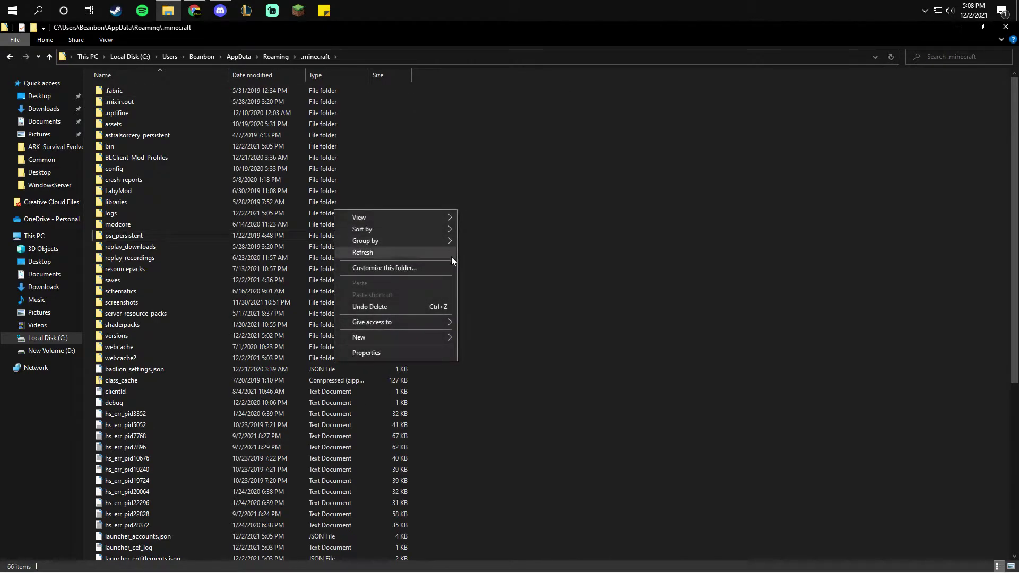
mouse_move(422, 336)
left_click(489, 339)
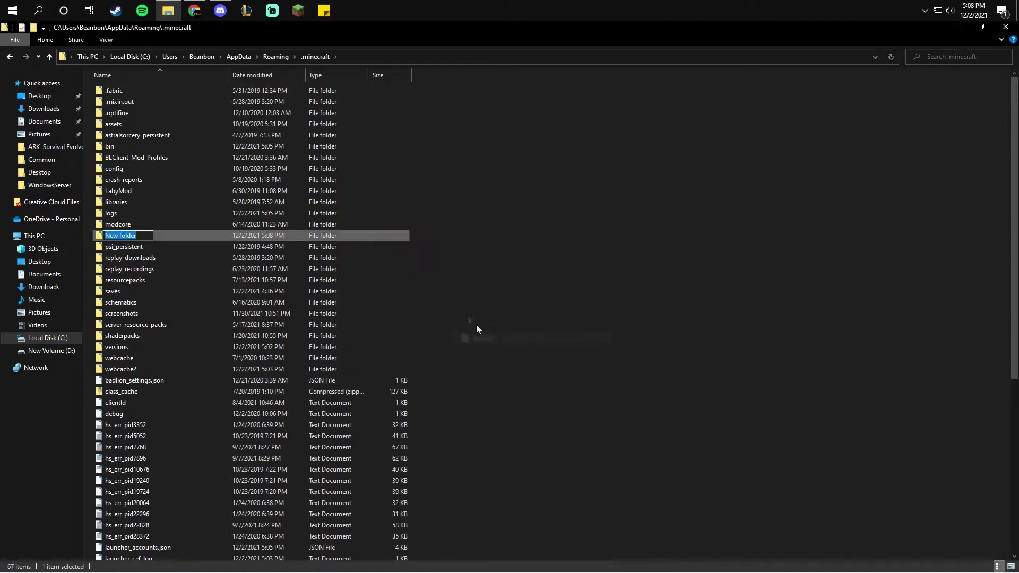
type("mods")
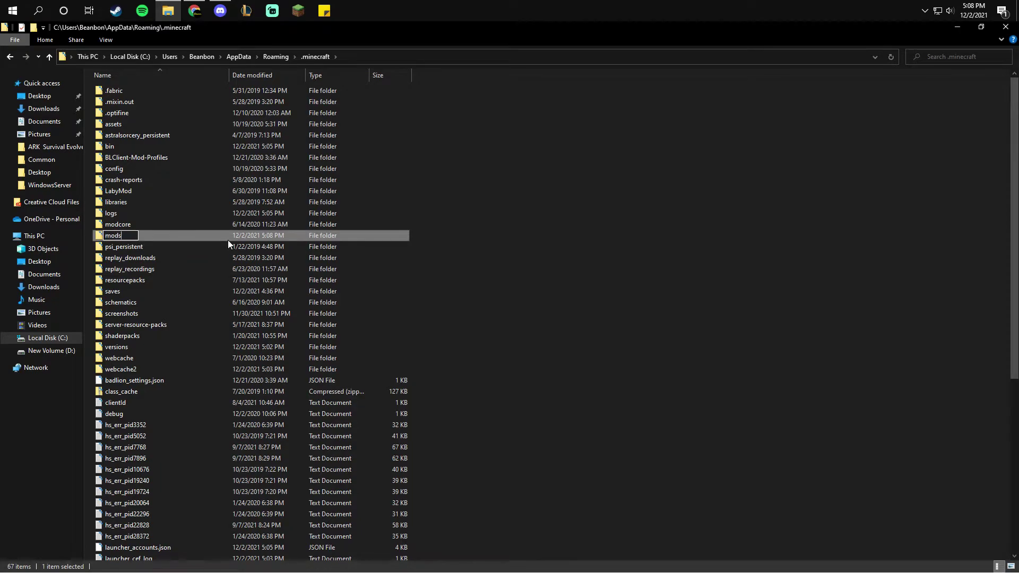
key("Return")
left_click_drag(250, 31, 236, 50)
left_click(446, 278)
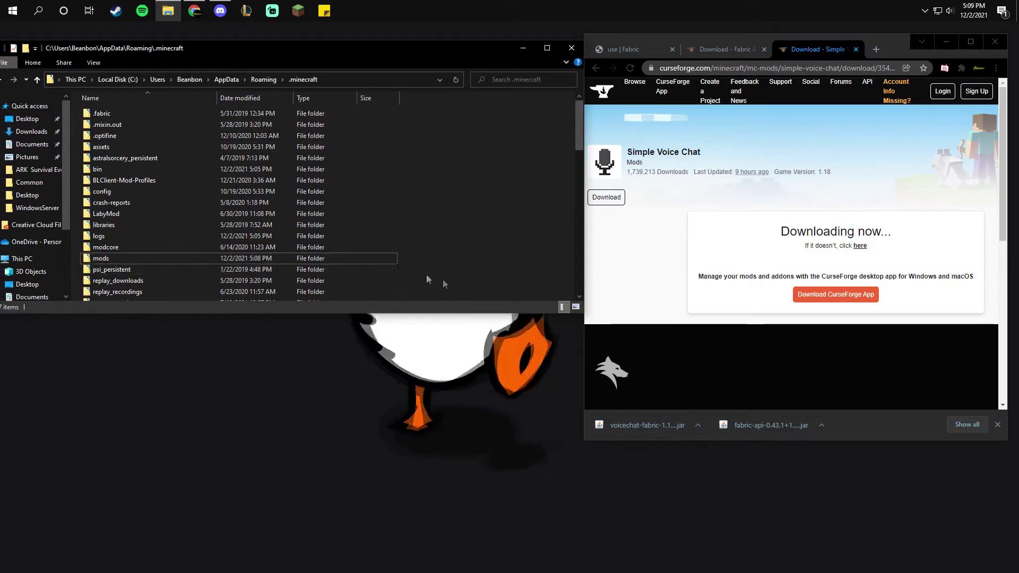
- Copy the voicechat and fabric-api jars from the browser downloads into mods, then close the folder
double_click(345, 260)
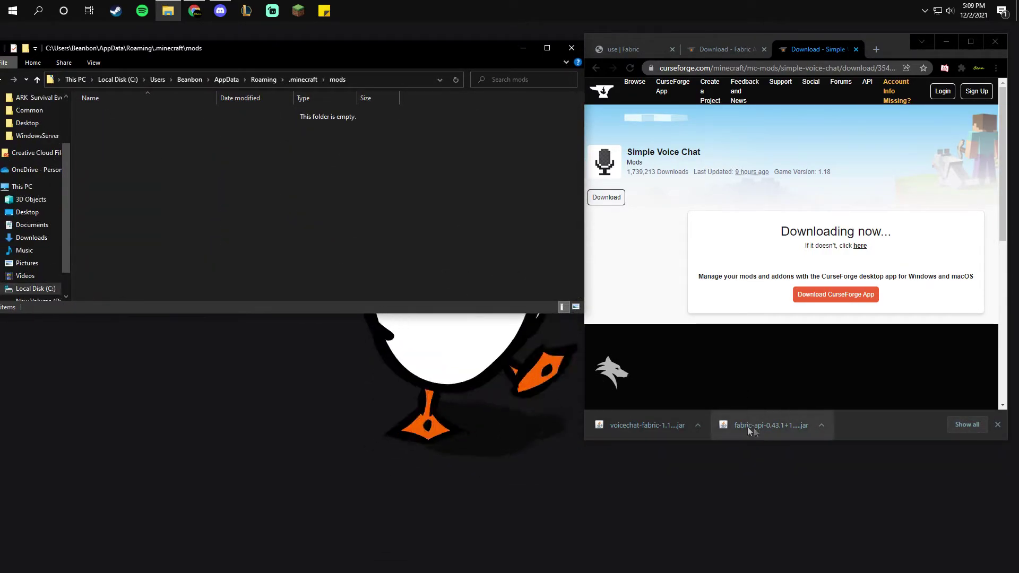
left_click(666, 423)
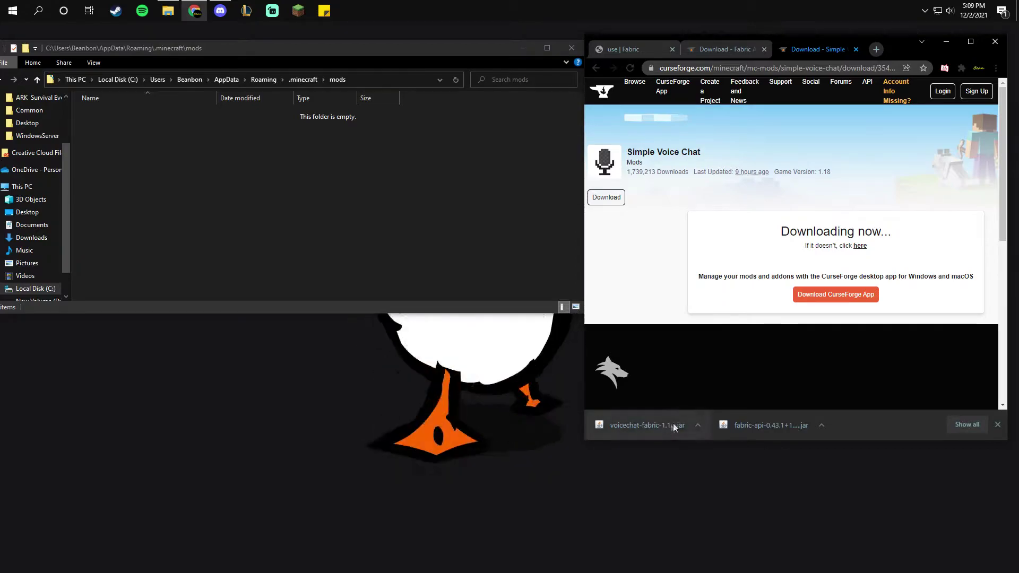
left_click_drag(673, 422, 256, 135)
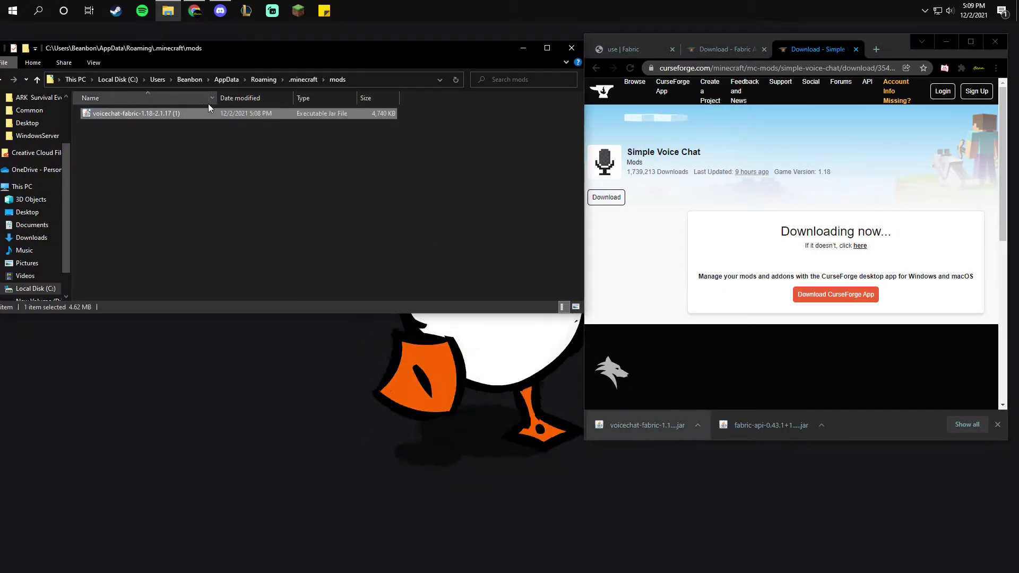
left_click_drag(776, 426, 186, 148)
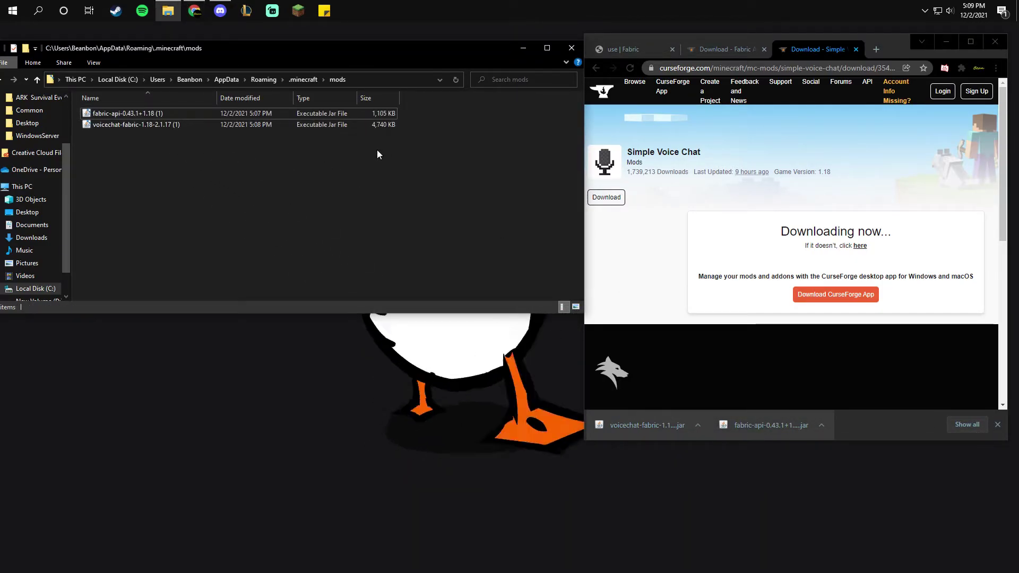
left_click(571, 48)
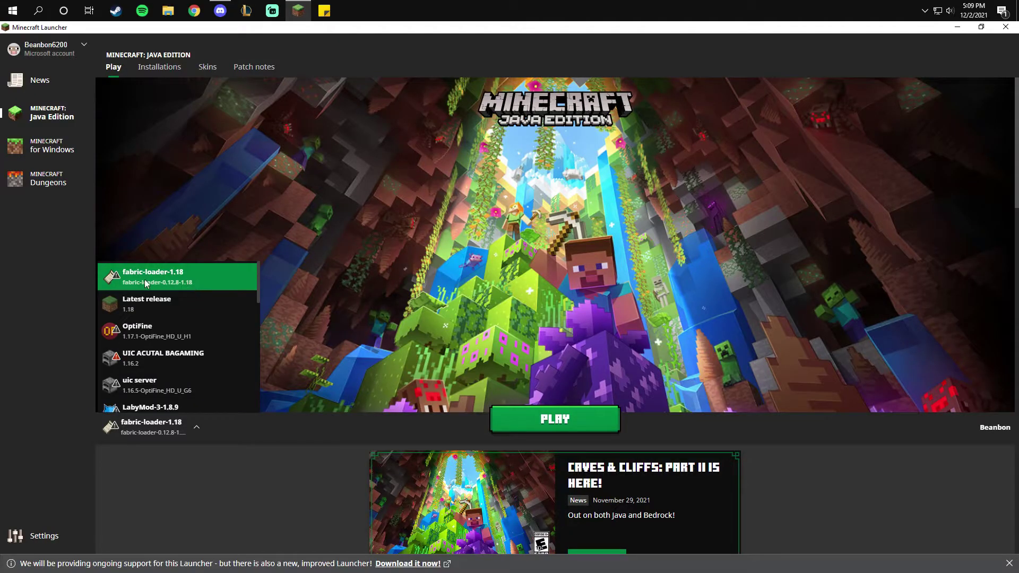
- Select the fabric-loader-1.18 installation in the launcher and start the game
left_click(212, 277)
left_click(583, 423)
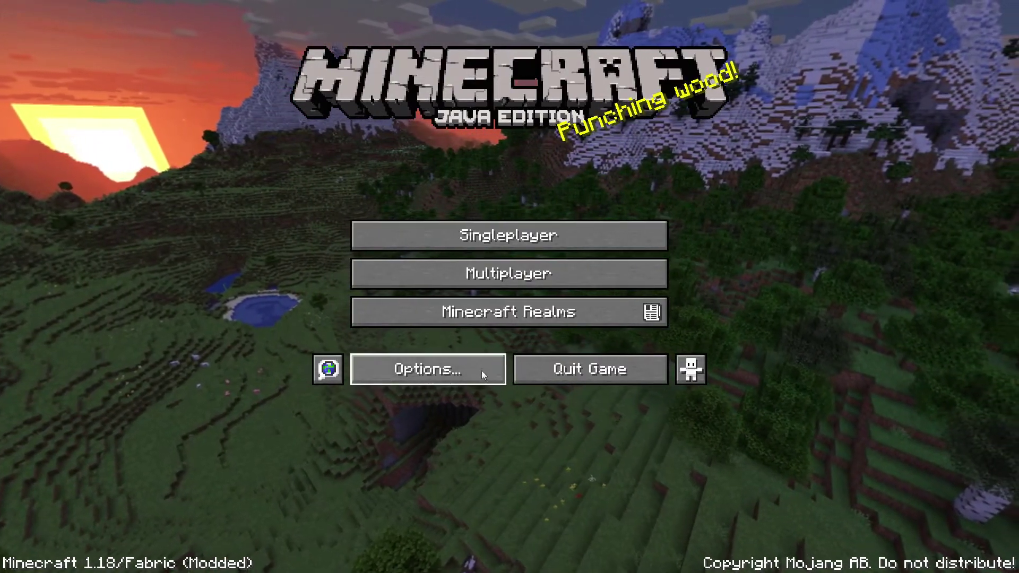
left_click(481, 369)
left_click(481, 370)
left_click(429, 361)
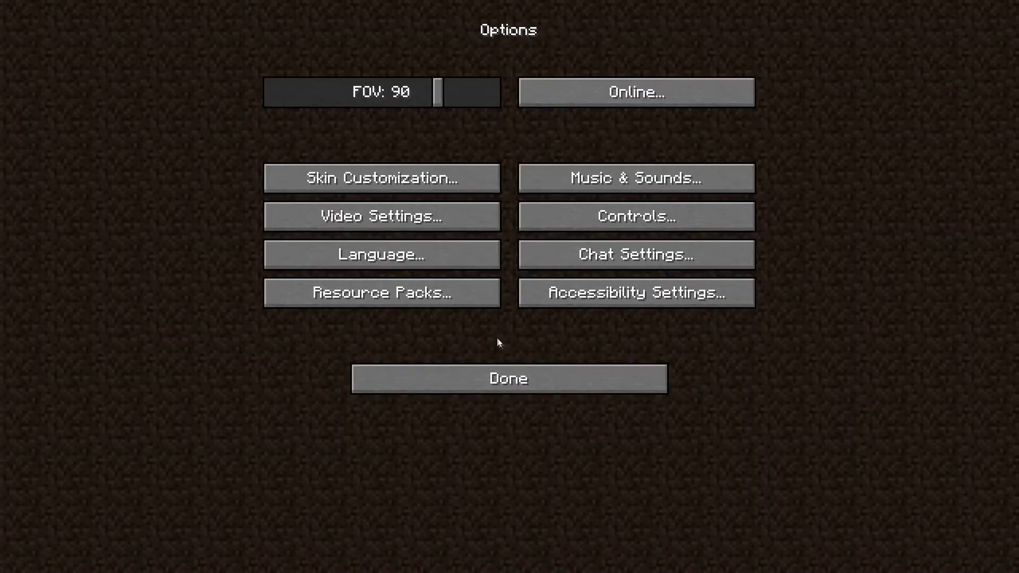
left_click(612, 215)
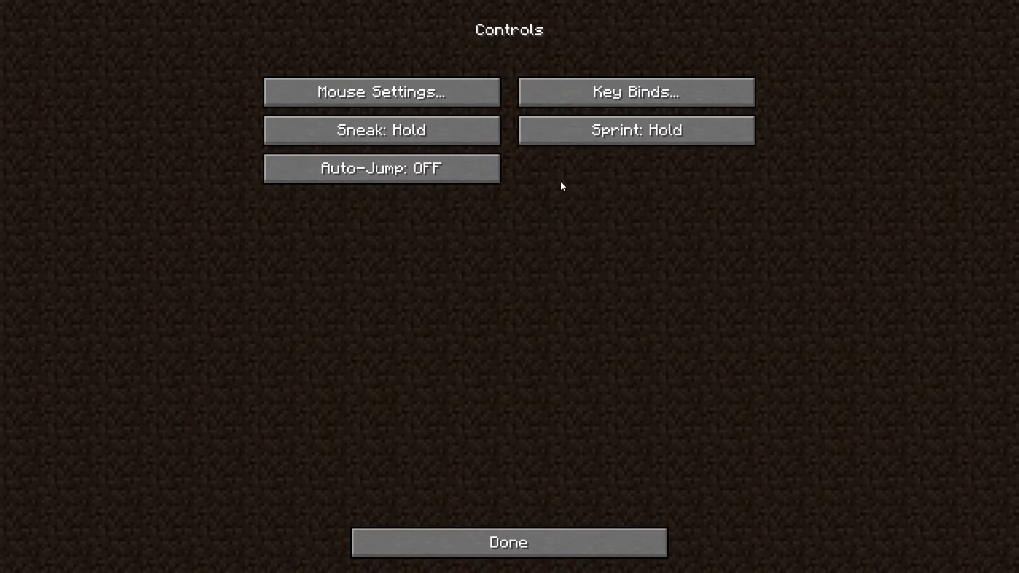
left_click(603, 100)
scroll(707, 318, "down", 10)
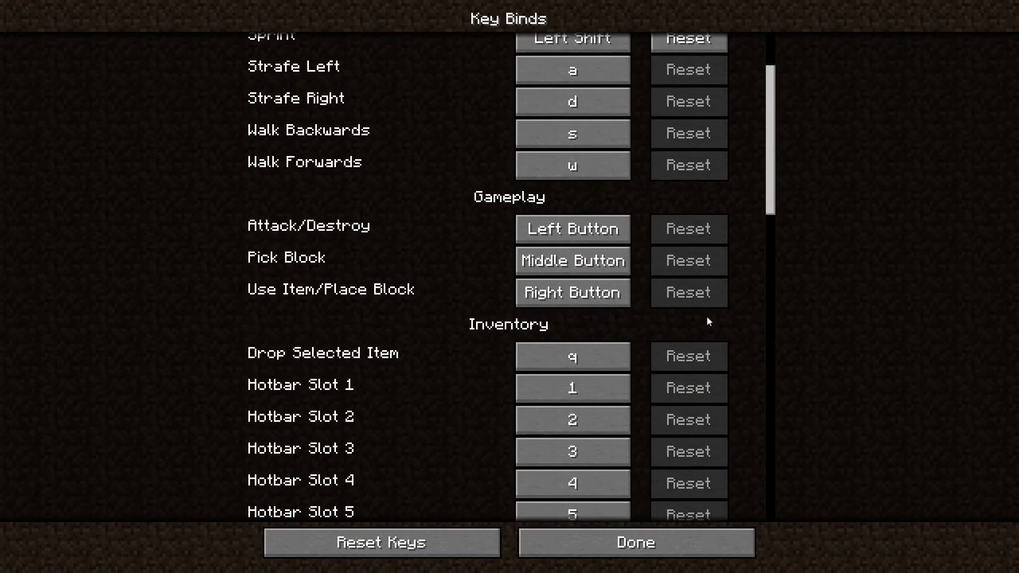
scroll(748, 393, "down", 10)
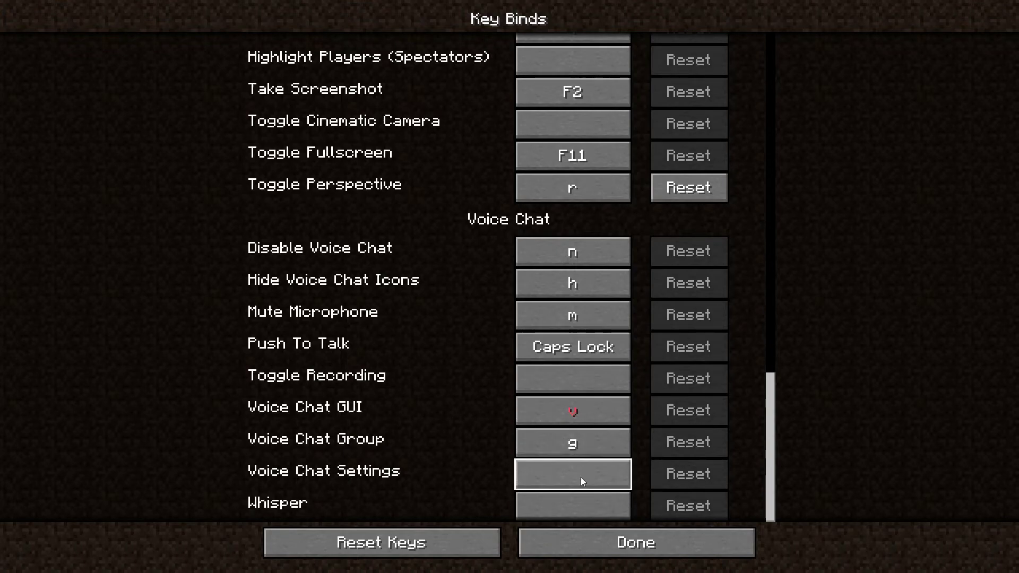
key("Escape")
key("Escape")
left_click(621, 176)
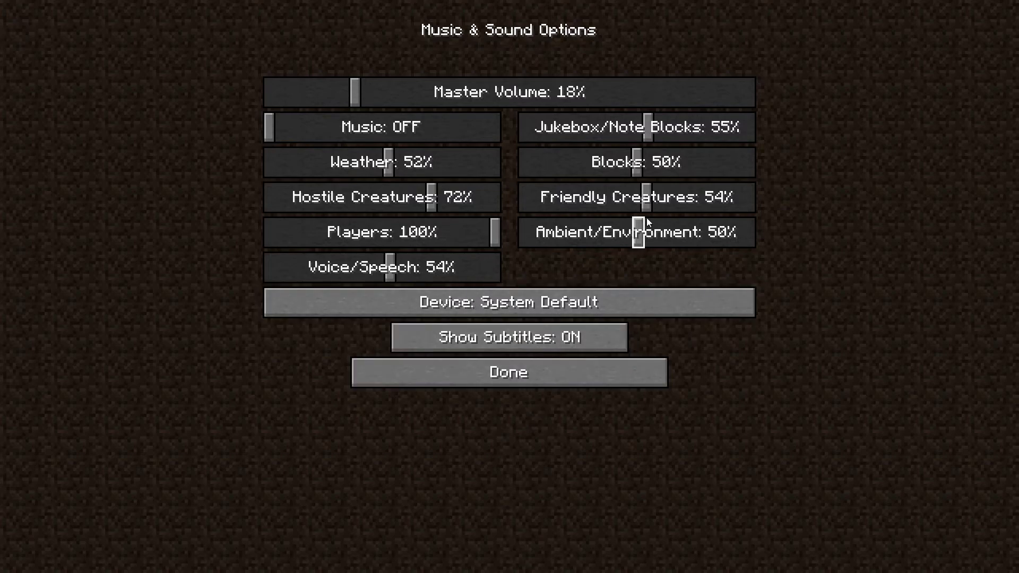
left_click(555, 380)
left_click(556, 381)
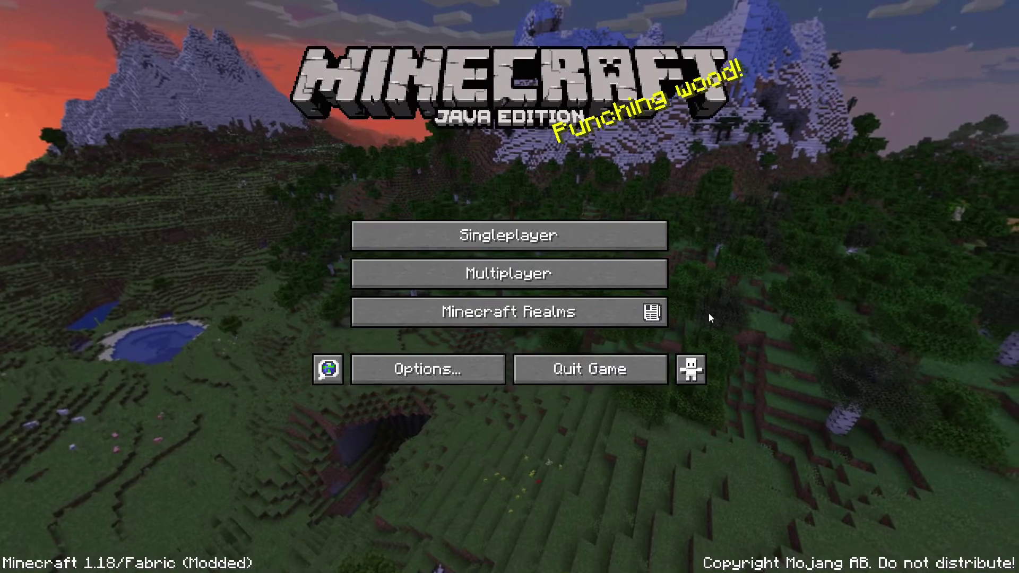
- Open the Multiplayer server list and select the CardmanSMP server
left_click(657, 277)
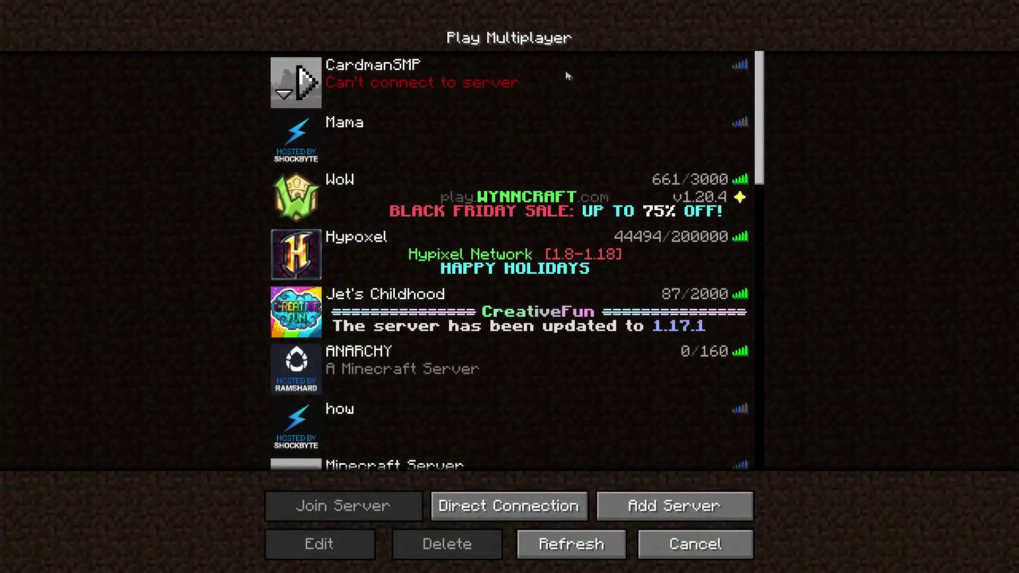
left_click(564, 71)
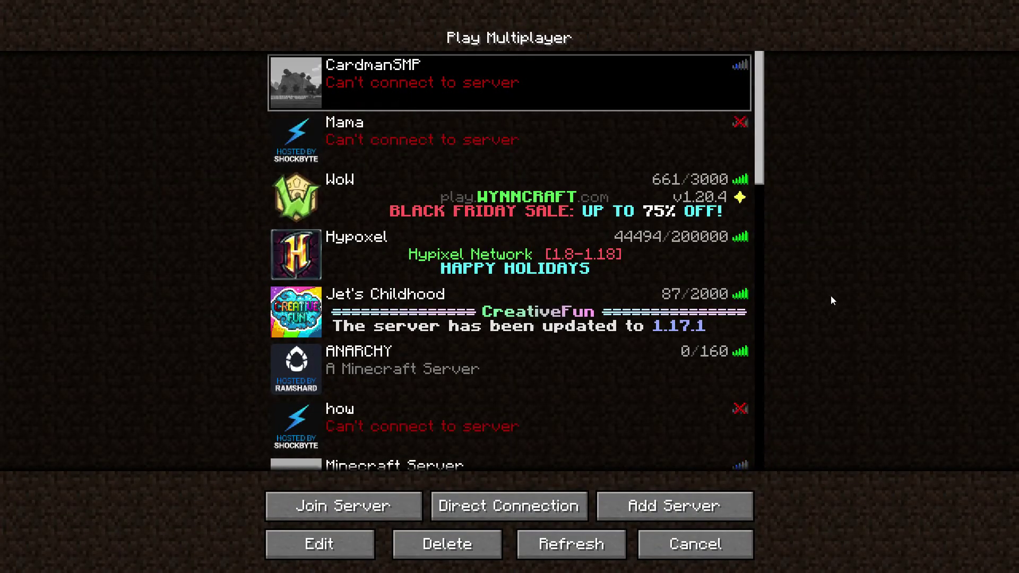